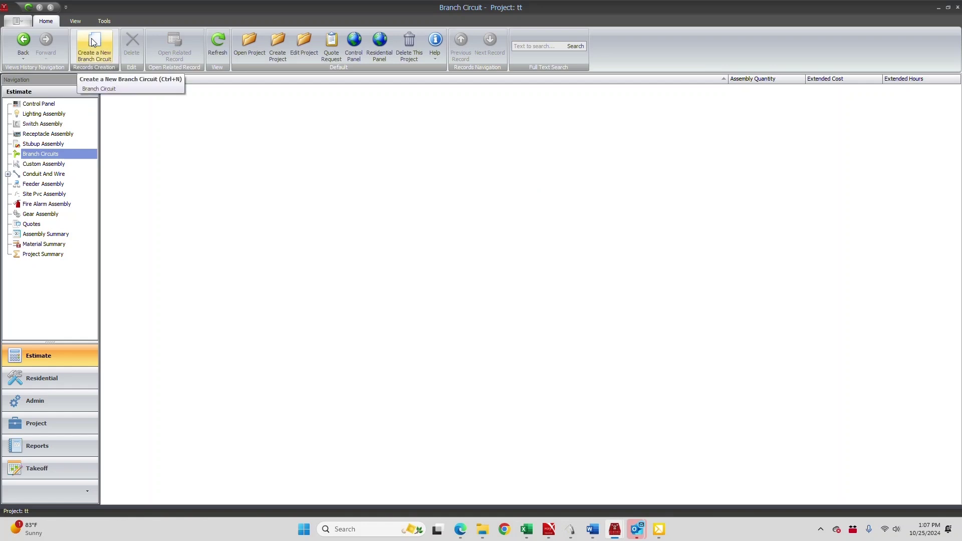
Start a new branch circuit assembly to review its predefined branch circuit tags, and return to the project control panel
{"action": "left_click", "coordinate": [93, 41]}
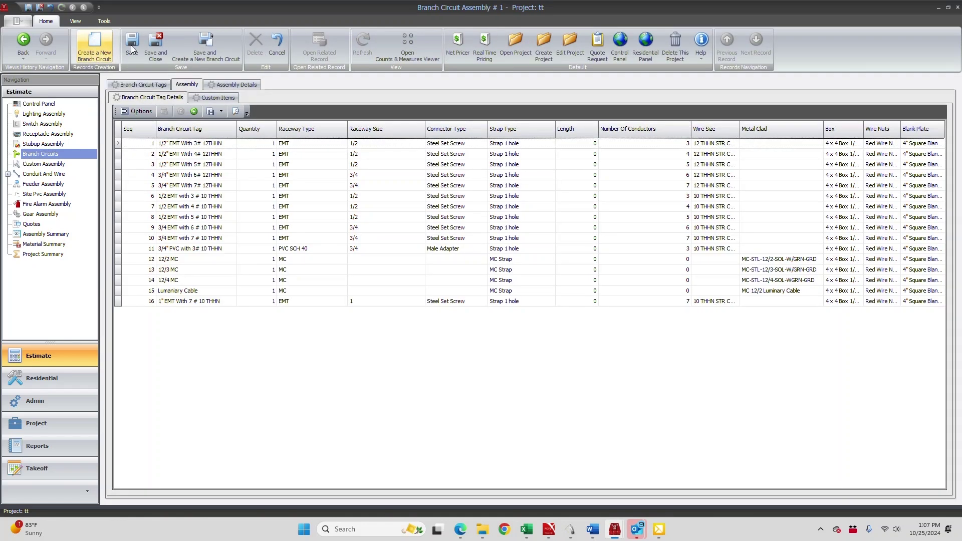
{"action": "left_click", "coordinate": [620, 46]}
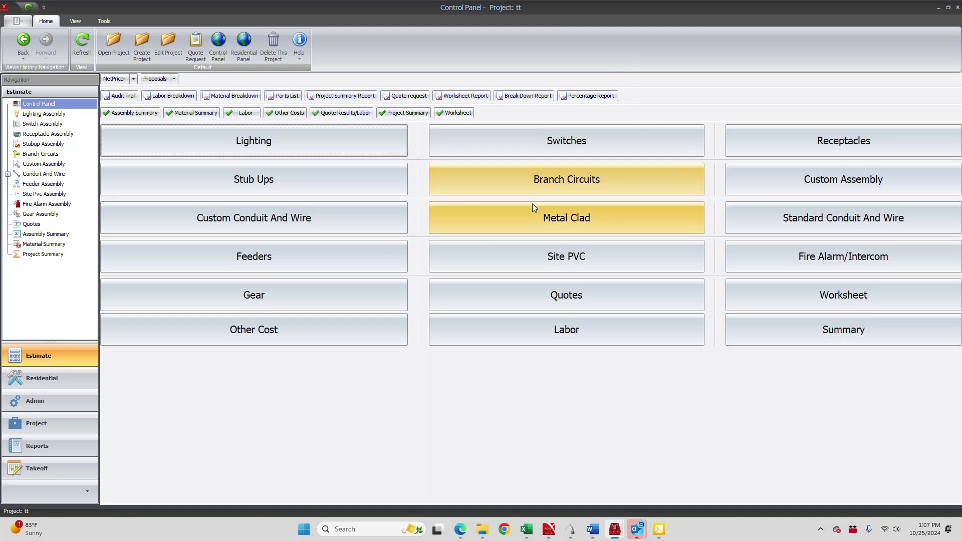
{"action": "left_click", "coordinate": [559, 181]}
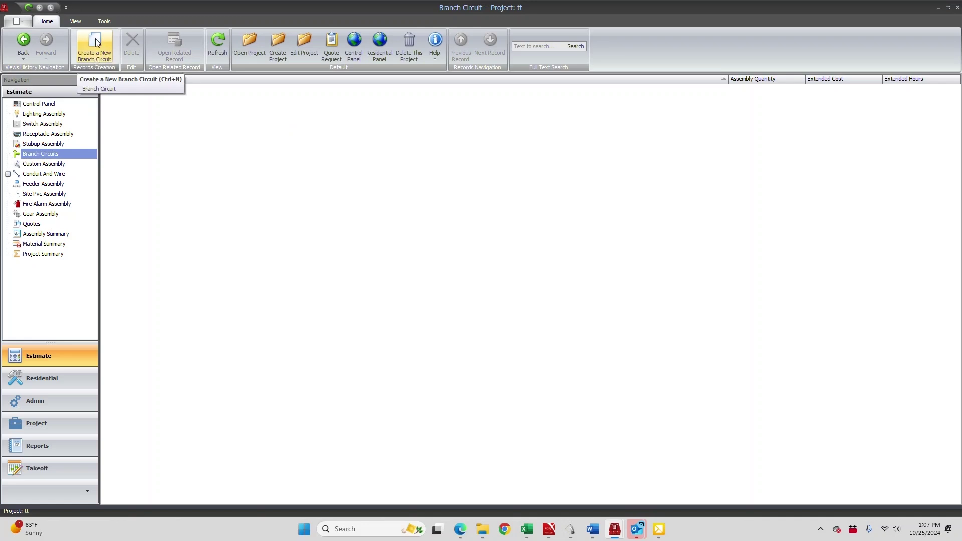
{"action": "left_click", "coordinate": [97, 42]}
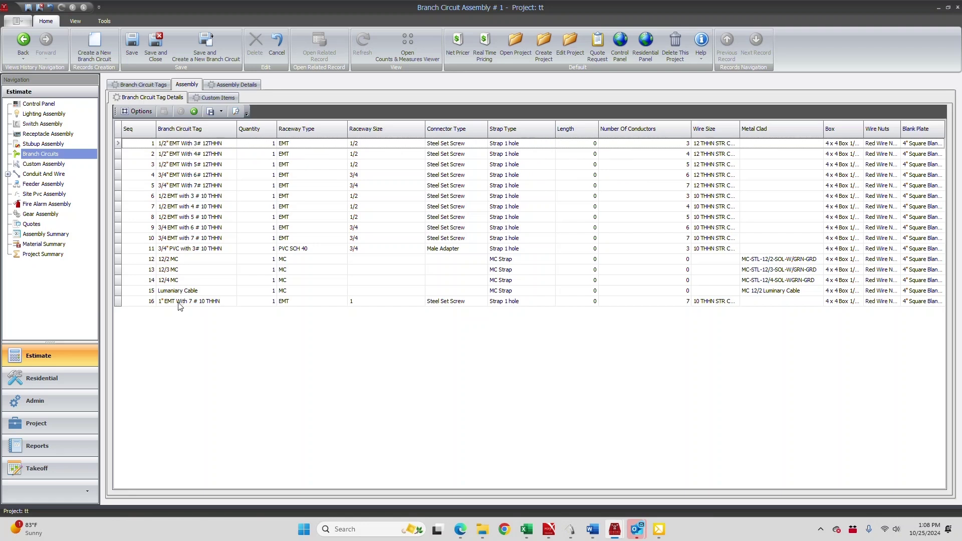
{"action": "left_click", "coordinate": [621, 45]}
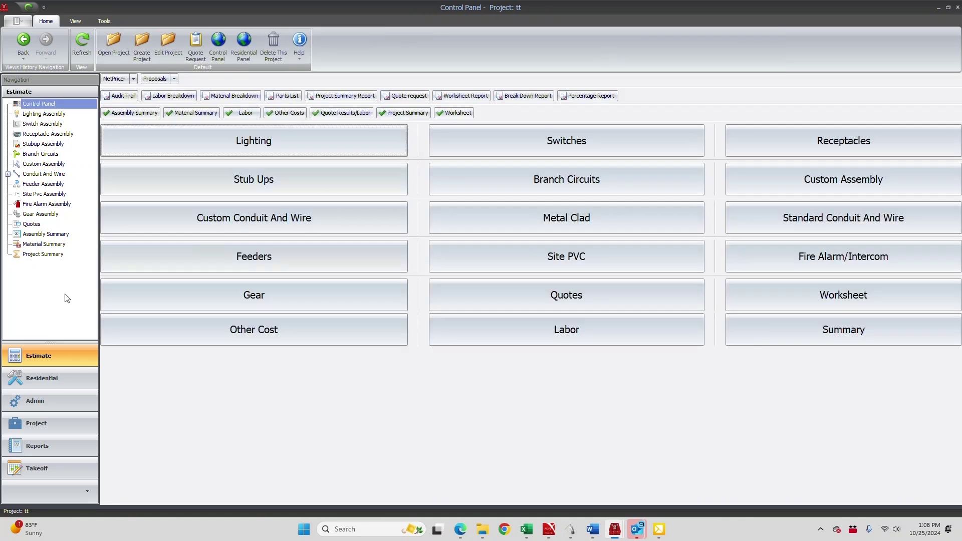
Open the existing takeoff drawing of project tt
{"action": "left_click", "coordinate": [36, 470]}
{"action": "left_click", "coordinate": [35, 117]}
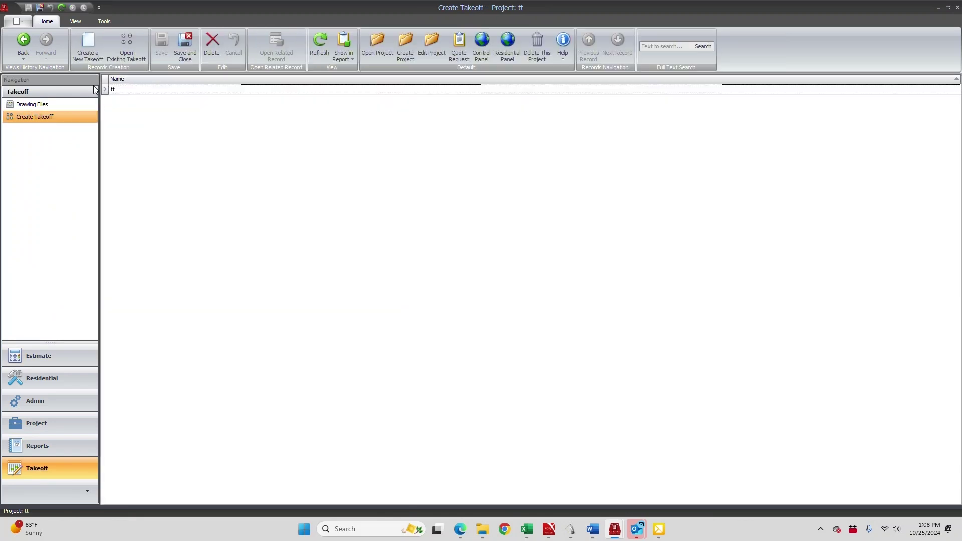
{"action": "left_click", "coordinate": [126, 45]}
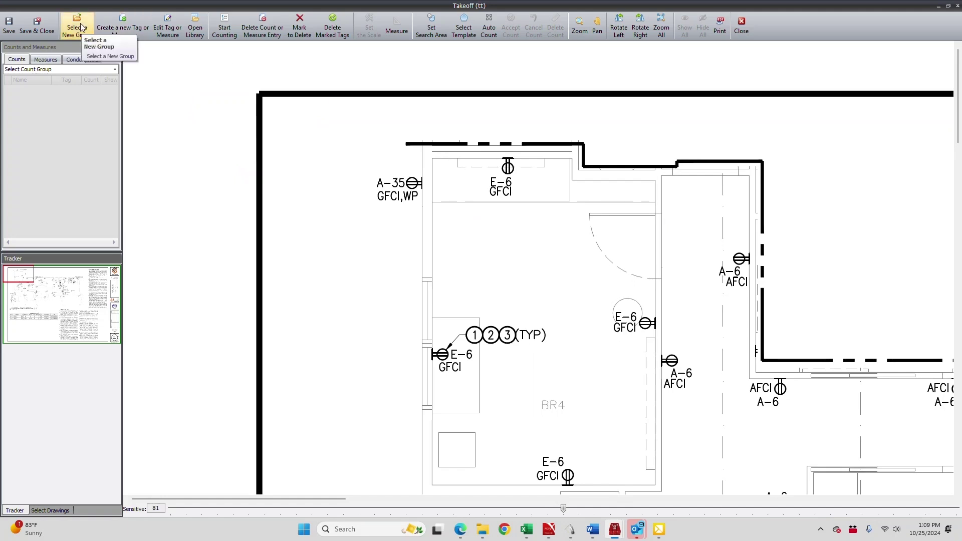
Load all branch circuit tags, from 1/2" EMT With 3# 12THHN through 1" EMT With 7 # 10 THHN, from the library into the measures
{"action": "left_click", "coordinate": [46, 61]}
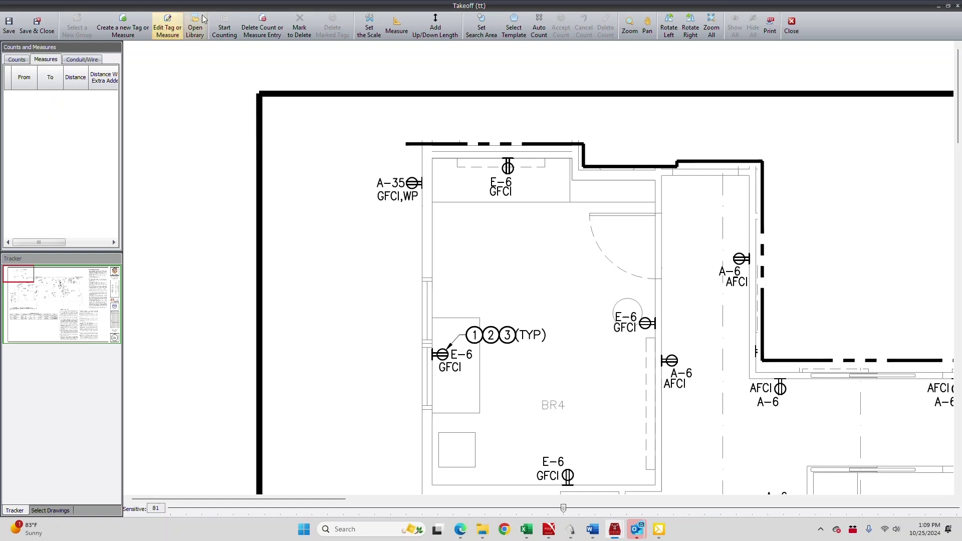
{"action": "left_click", "coordinate": [196, 27]}
{"action": "left_click", "coordinate": [212, 36]}
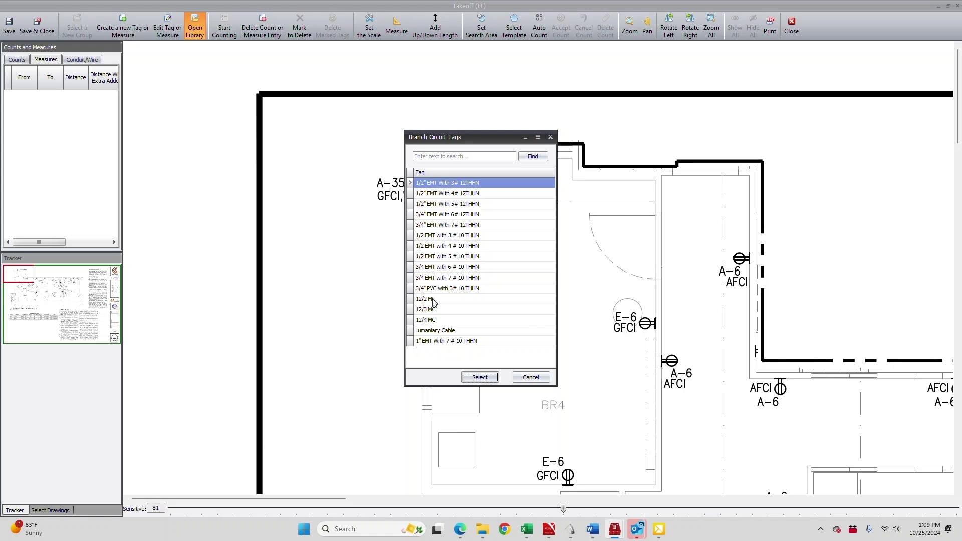
{"action": "left_click", "coordinate": [426, 341], "text": "shift"}
{"action": "left_click", "coordinate": [480, 377]}
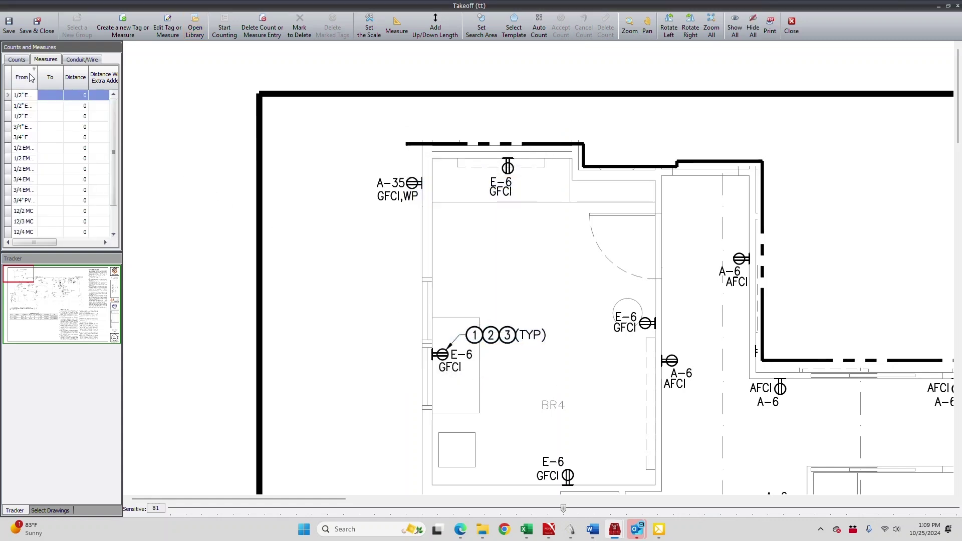
Widen the measures list and its From column so the full branch circuit tag names can be read
{"action": "left_click_drag", "start_coordinate": [38, 78], "coordinate": [81, 79]}
{"action": "left_click_drag", "start_coordinate": [122, 126], "coordinate": [204, 131]}
{"action": "left_click_drag", "start_coordinate": [81, 80], "coordinate": [108, 83]}
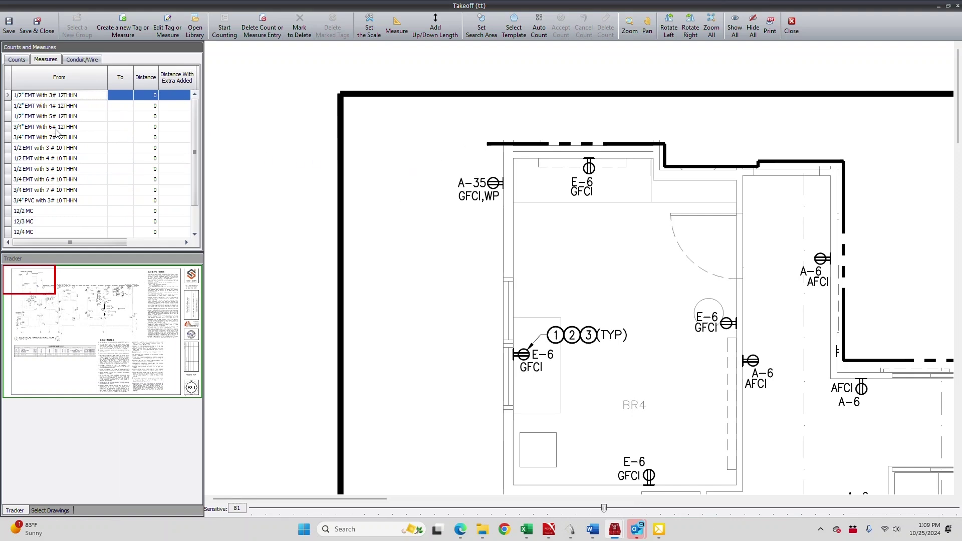
{"action": "scroll", "coordinate": [68, 201], "scroll_direction": "down", "scroll_amount": 1}
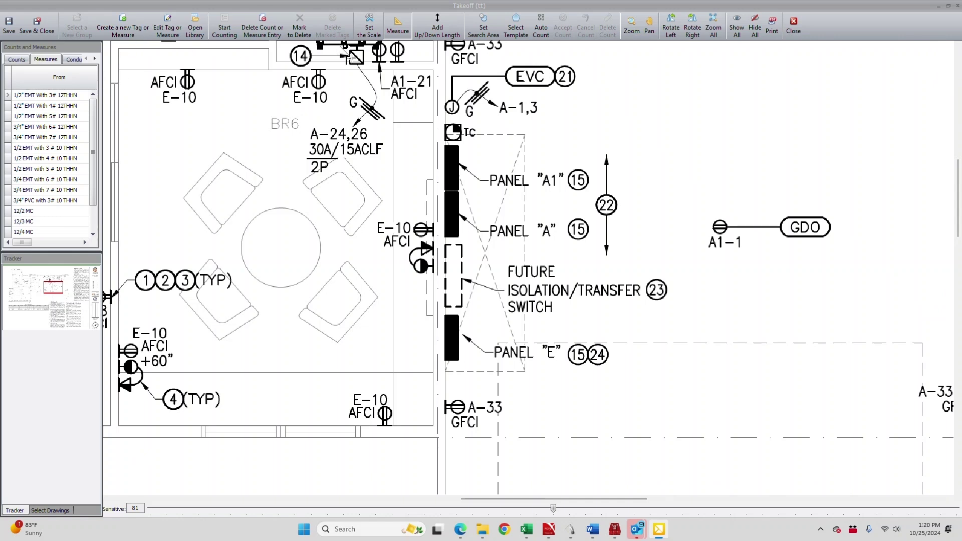
Measure a 1/2" EMT With 3# 12THHN run around room BR6 between the E-10 receptacles, and add an up/down length at its upper-right corner
{"action": "left_click", "coordinate": [40, 96]}
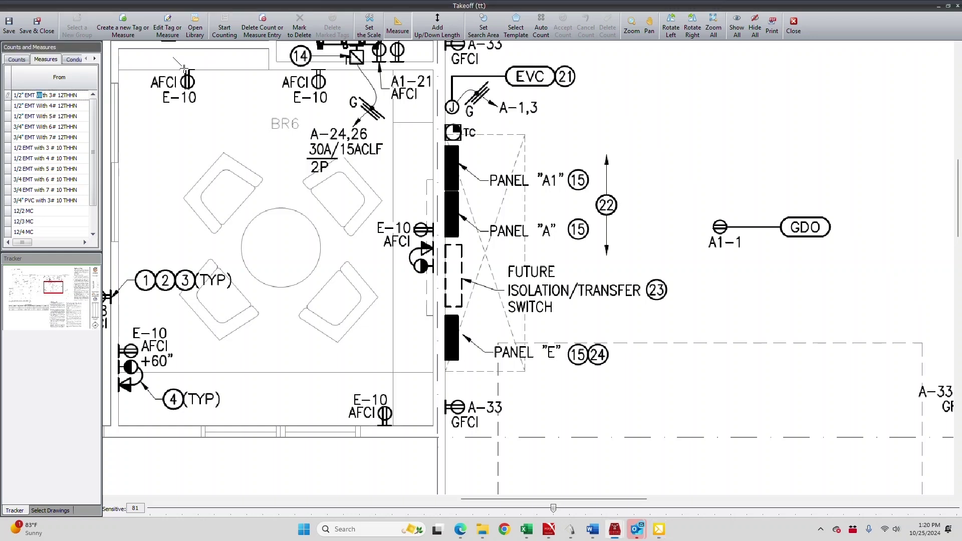
{"action": "left_click", "coordinate": [187, 71]}
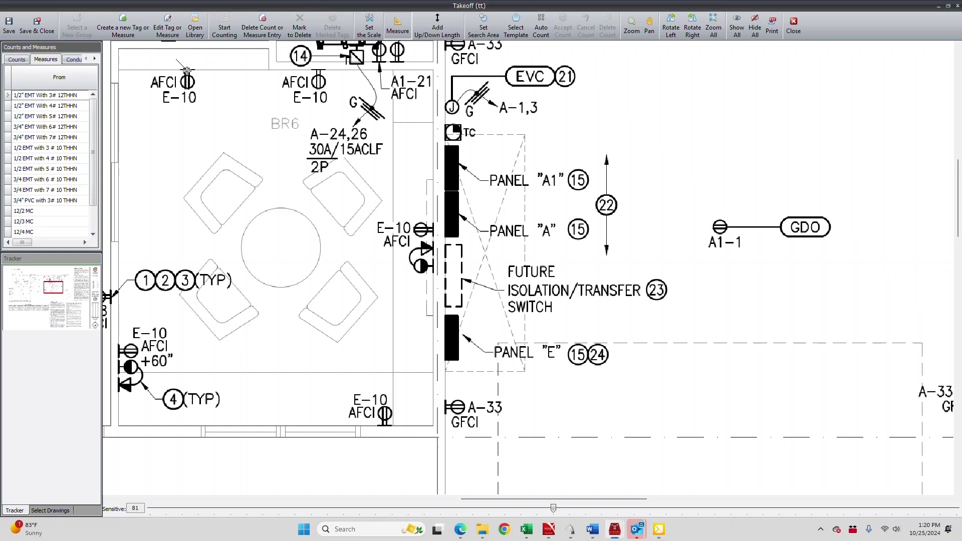
{"action": "left_click", "coordinate": [436, 71]}
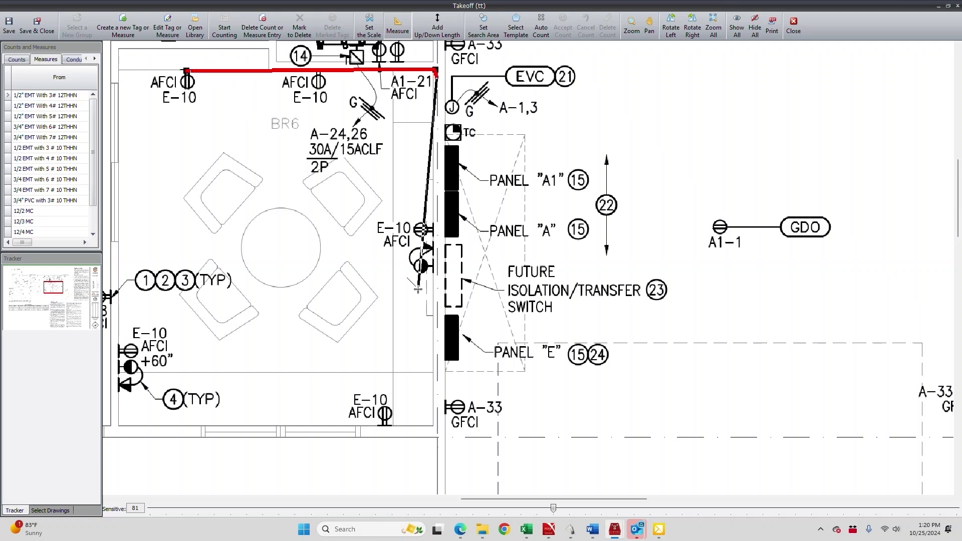
{"action": "left_click", "coordinate": [434, 430]}
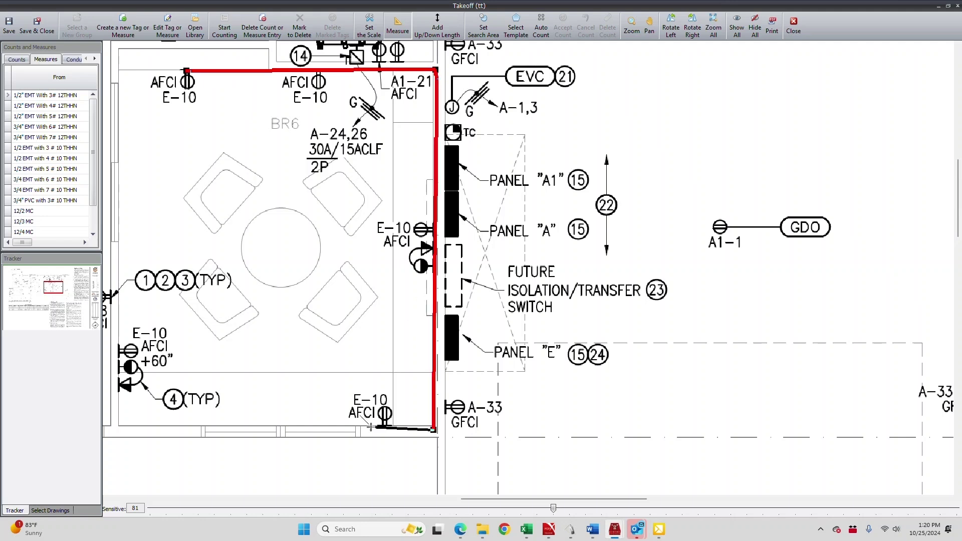
{"action": "left_click", "coordinate": [120, 424]}
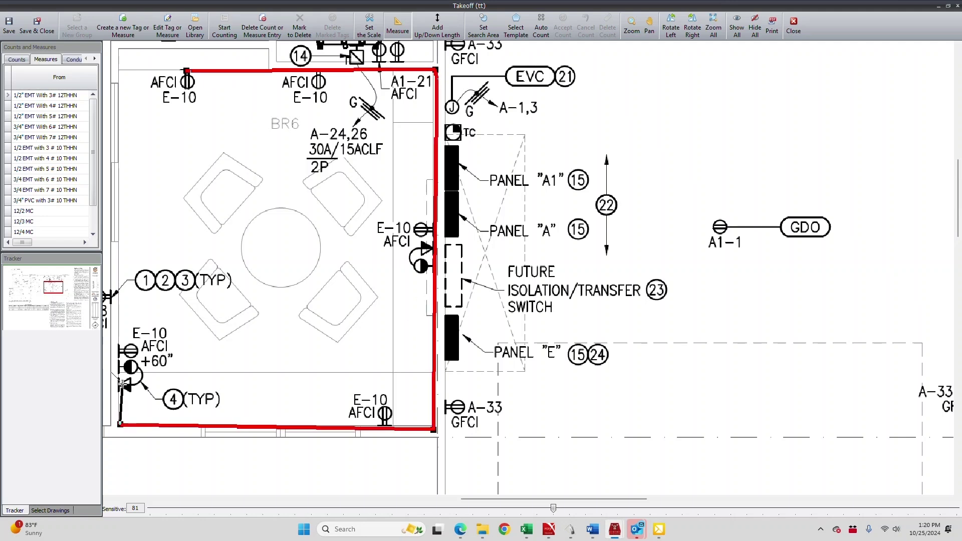
{"action": "left_click", "coordinate": [119, 350]}
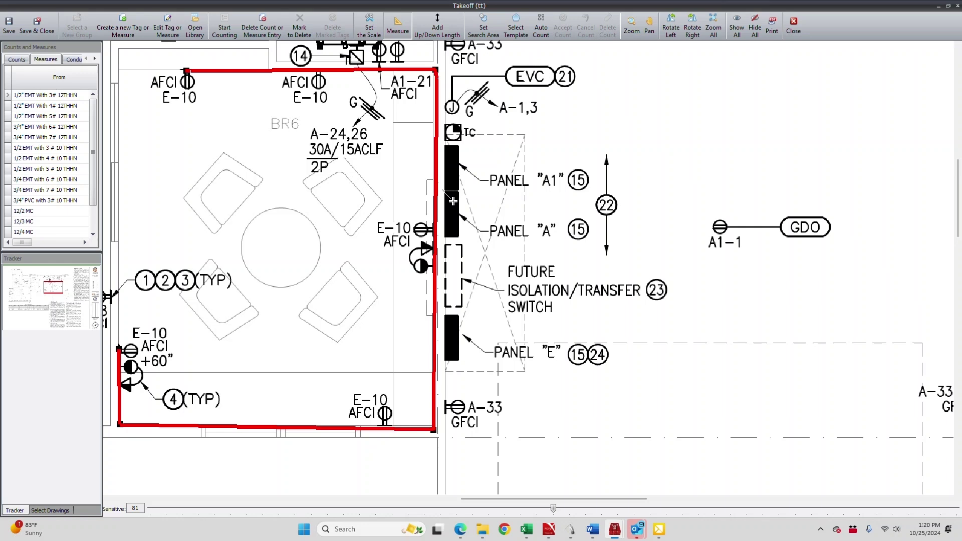
{"action": "left_click", "coordinate": [438, 26]}
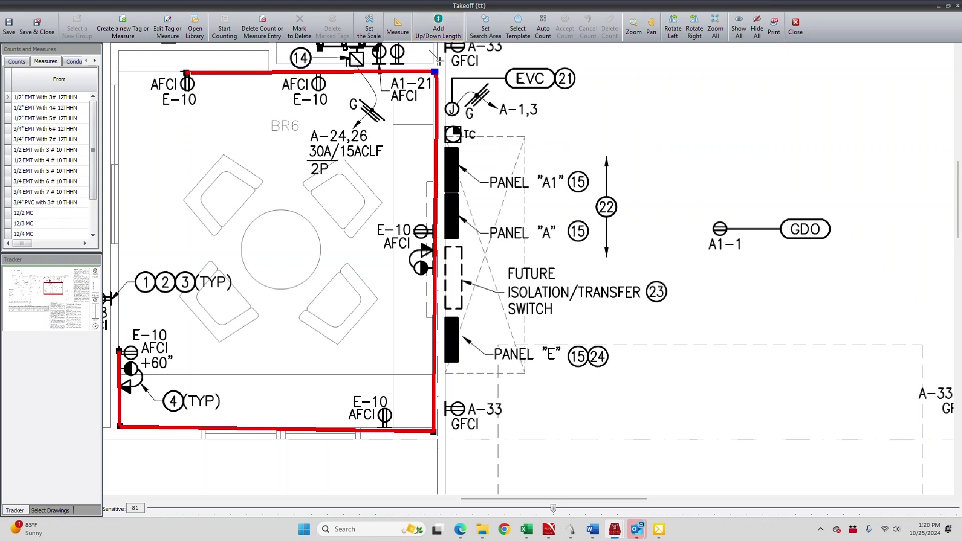
{"action": "left_click", "coordinate": [438, 20]}
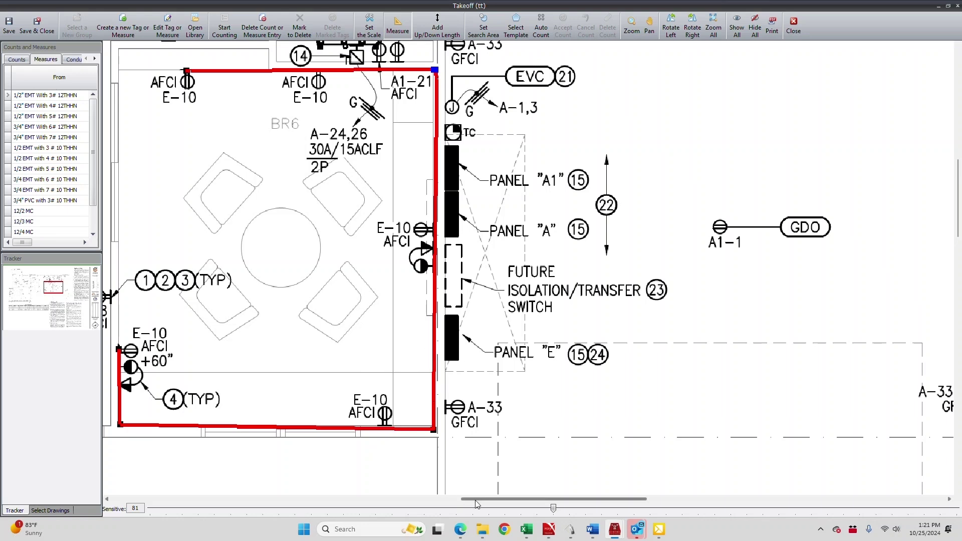
Measure a 1/2" EMT With 5# 12THHN run from Panel A past the nearby A-33 receptacle to the A-33 receptacle on the opposite wall
{"action": "left_click_drag", "start_coordinate": [476, 501], "coordinate": [528, 499]}
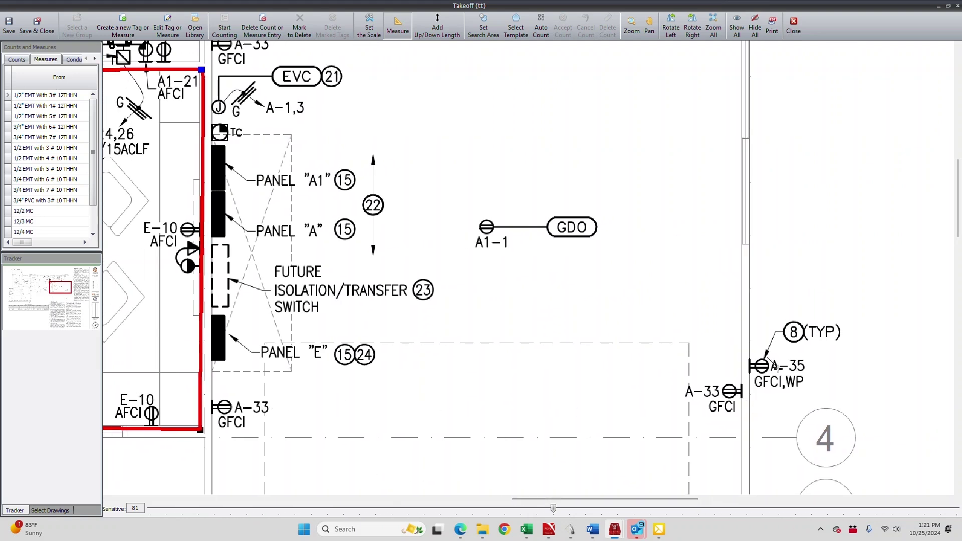
{"action": "left_click", "coordinate": [31, 117]}
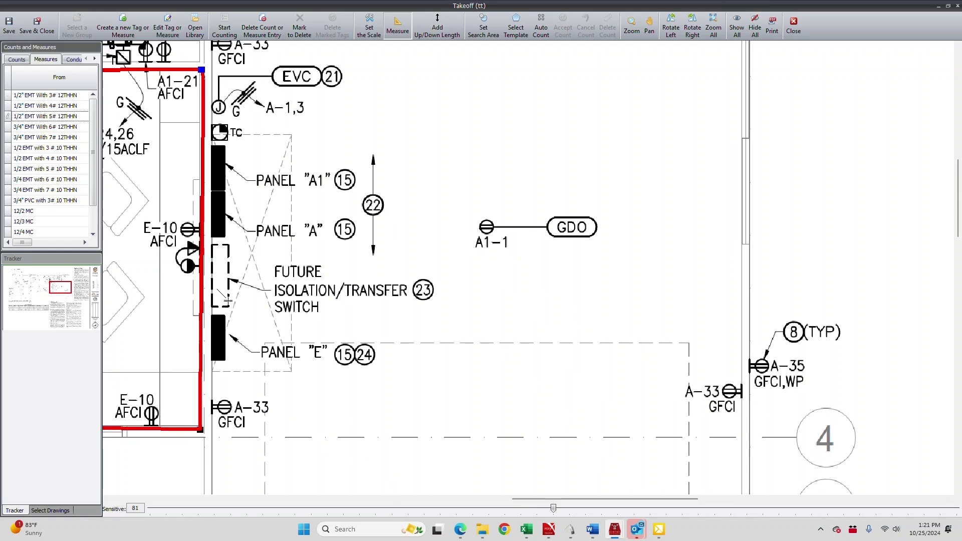
{"action": "left_click", "coordinate": [214, 195]}
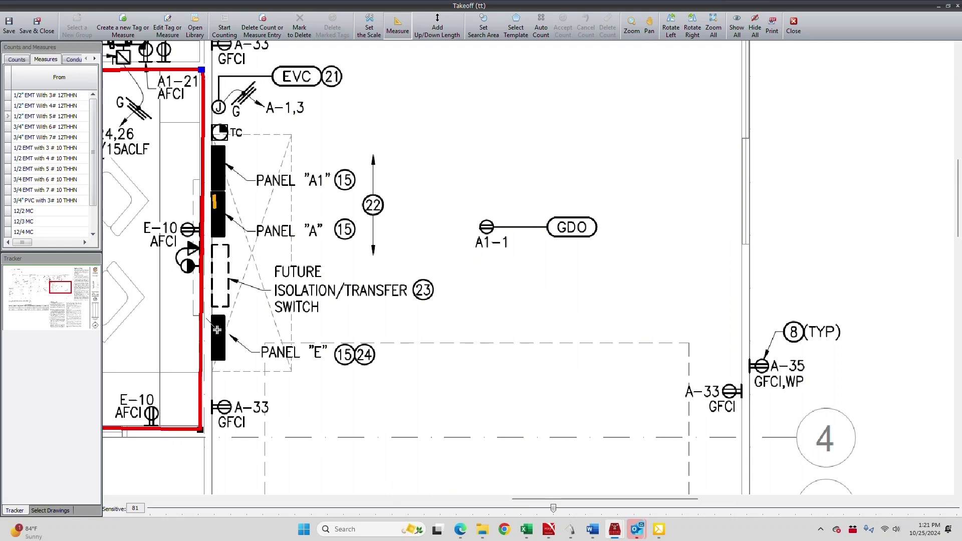
{"action": "left_click", "coordinate": [211, 410]}
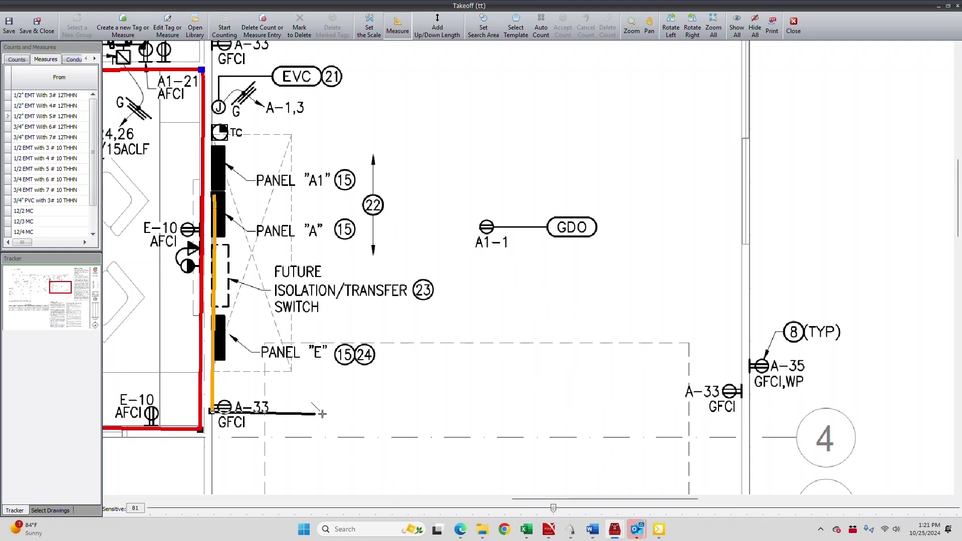
{"action": "left_click", "coordinate": [742, 405]}
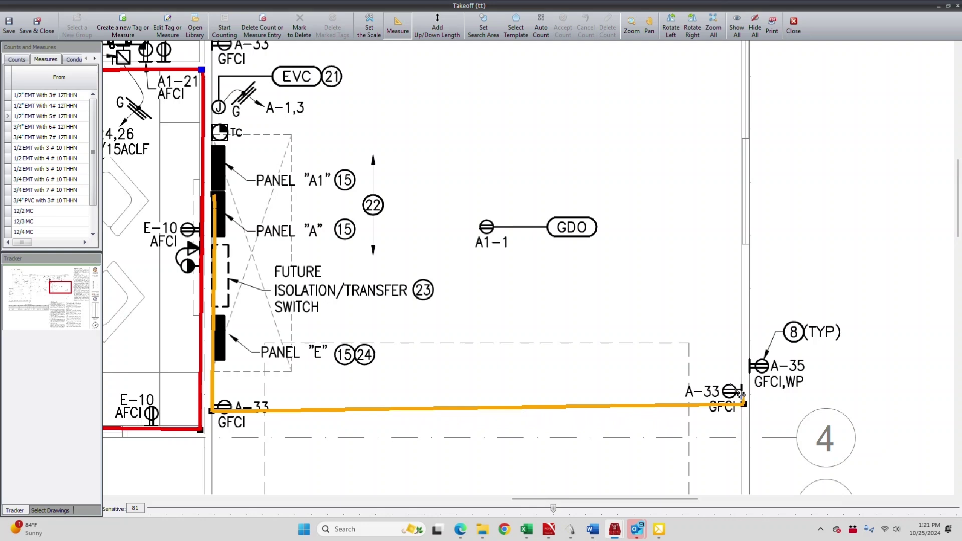
{"action": "left_click", "coordinate": [741, 396]}
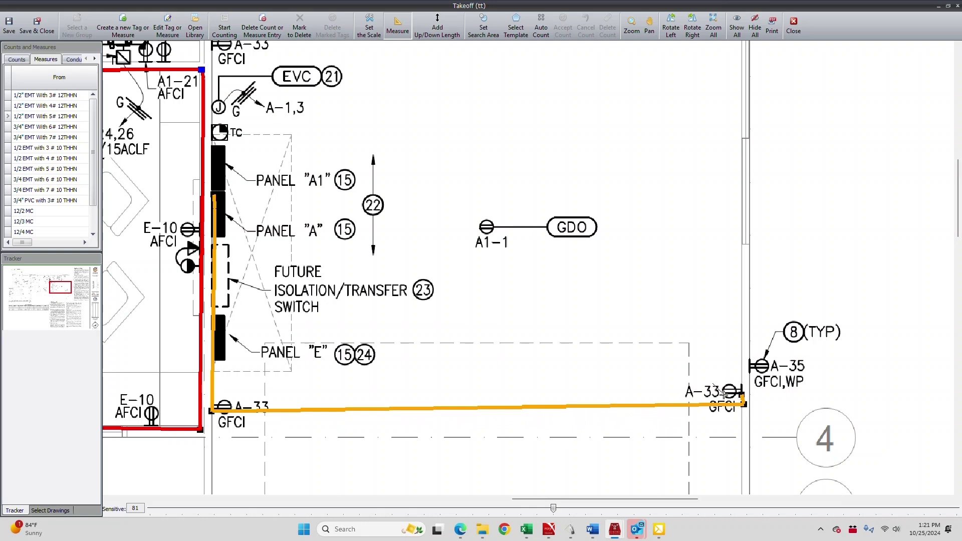
Measure a 1/2" EMT With 3# 12THHN run from the far A-33 receptacle to the A-35 GFCI,WP receptacle and start adding an up/down length
{"action": "left_click", "coordinate": [60, 96]}
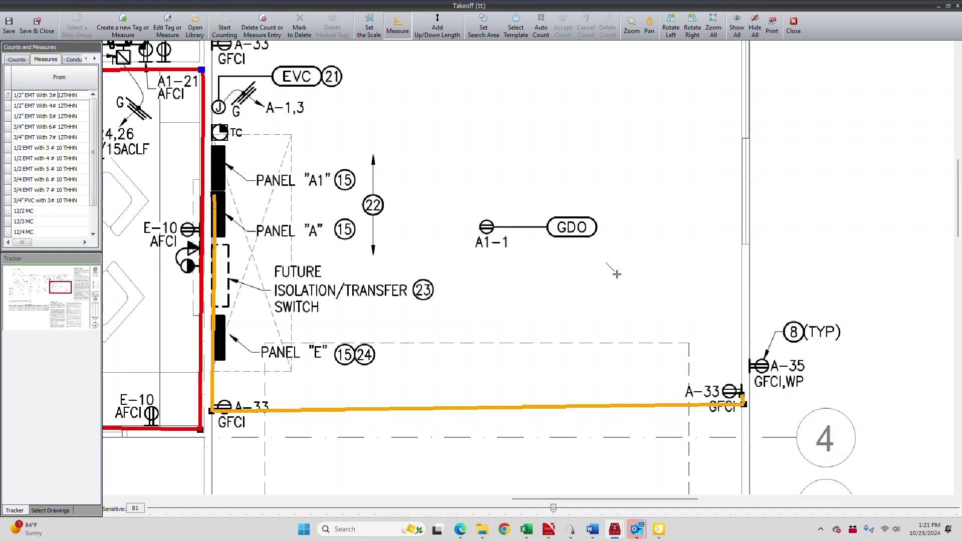
{"action": "left_click", "coordinate": [742, 396]}
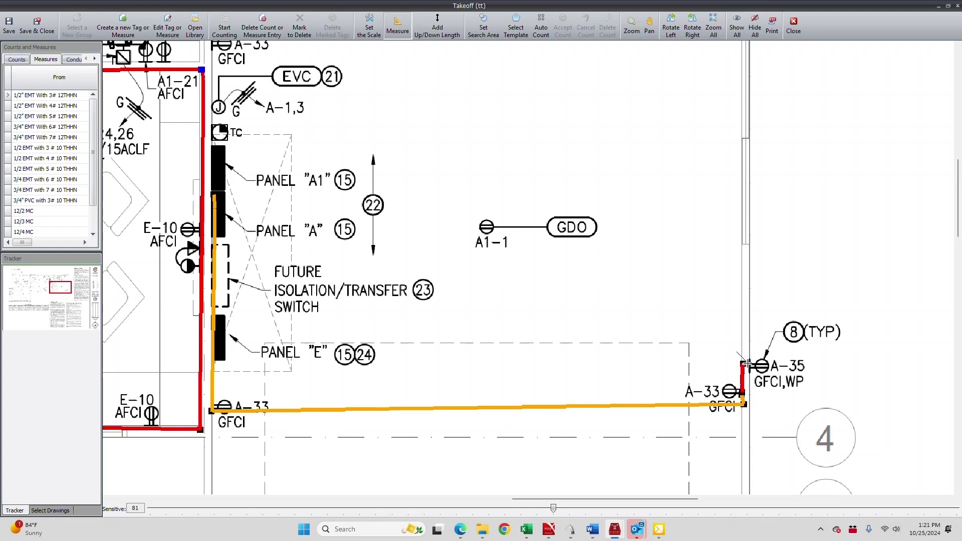
{"action": "double_click", "coordinate": [749, 364]}
{"action": "left_click", "coordinate": [440, 25]}
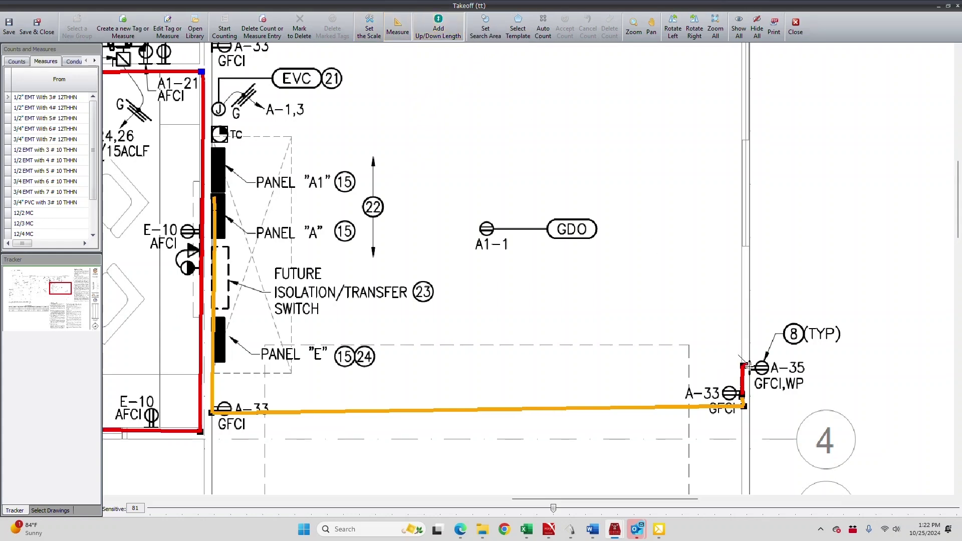